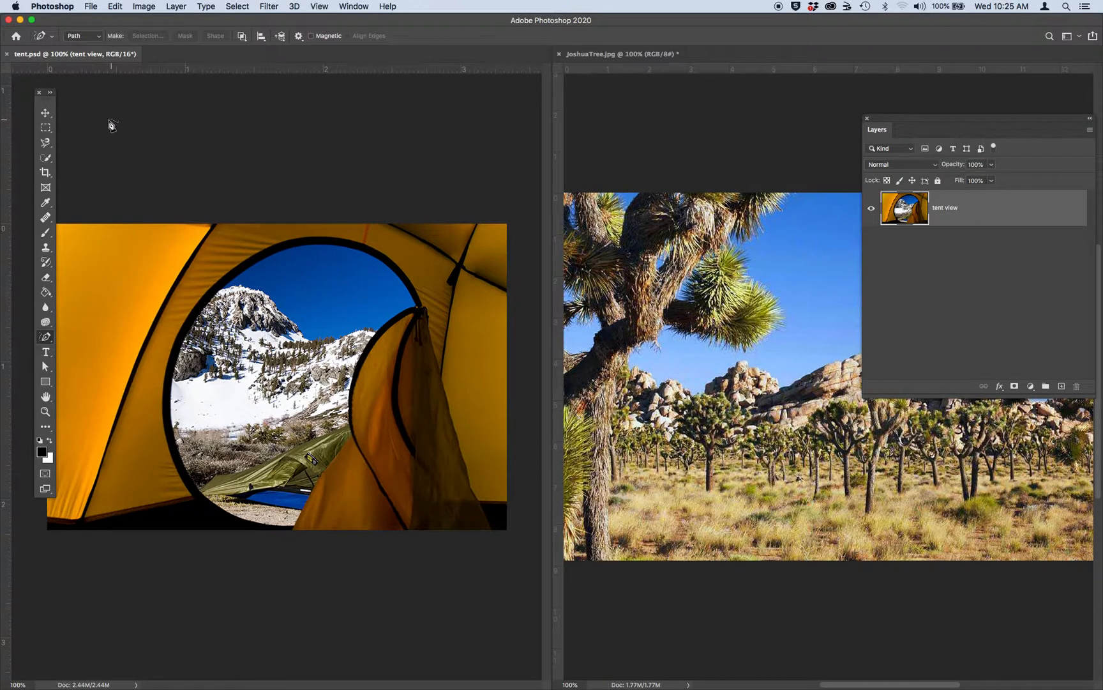
Copy the tent view layer from tent.psd into JoshuaTree.jpg with the Move tool, accepting the bit-depth difference.
left_click(47, 114)
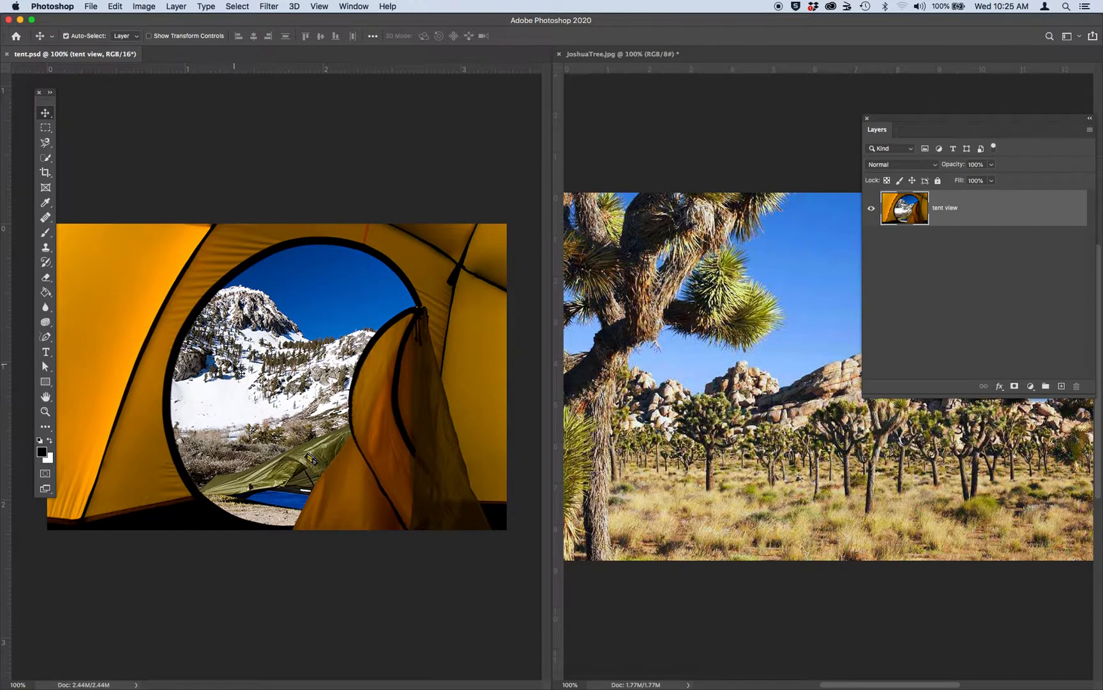
left_click_drag(220, 367, 707, 381)
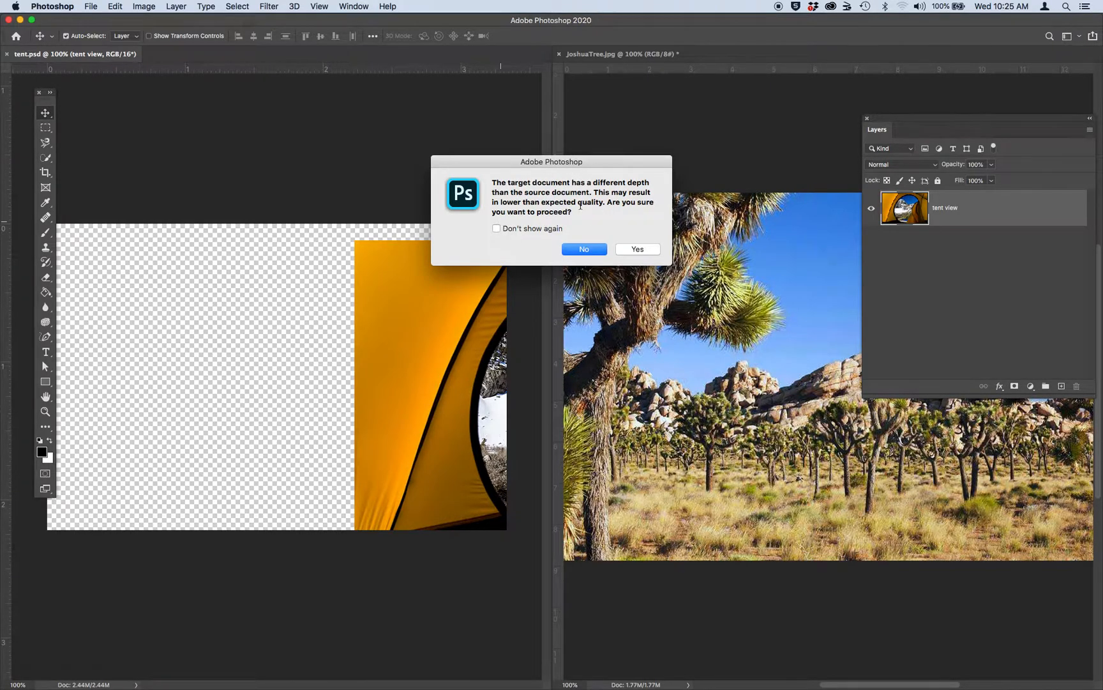
left_click(637, 249)
Close tent.psd and move the tent view layer flush with the upper-left corner of the JoshuaTree.jpg canvas.
left_click_drag(747, 362, 792, 345)
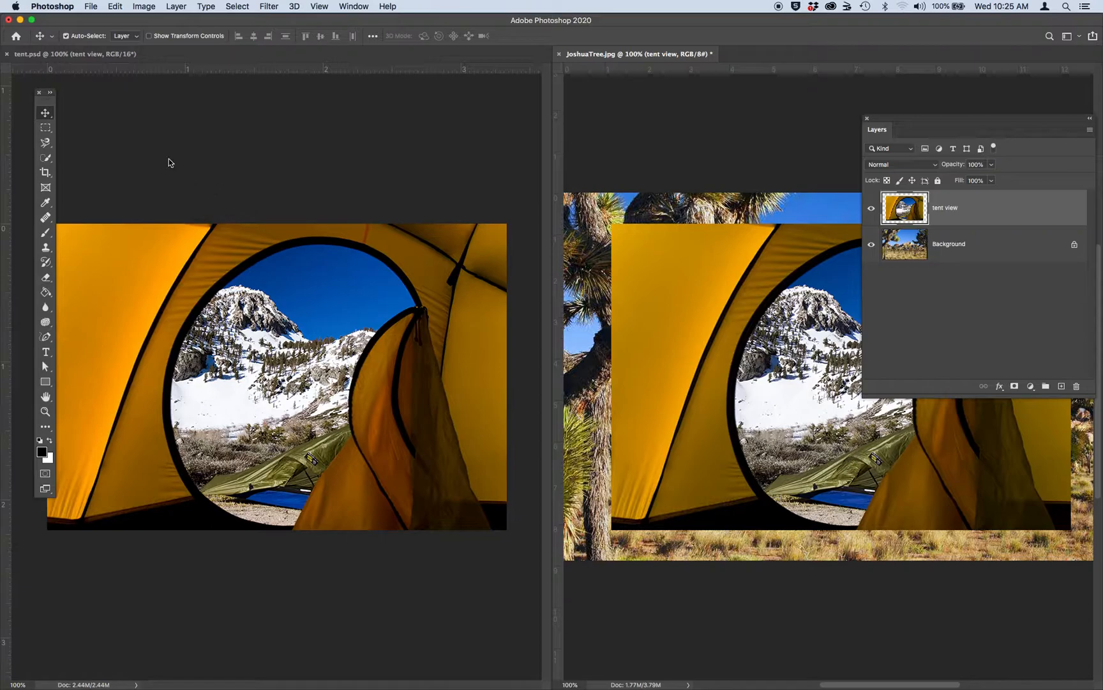
left_click(6, 56)
left_click_drag(493, 314, 452, 295)
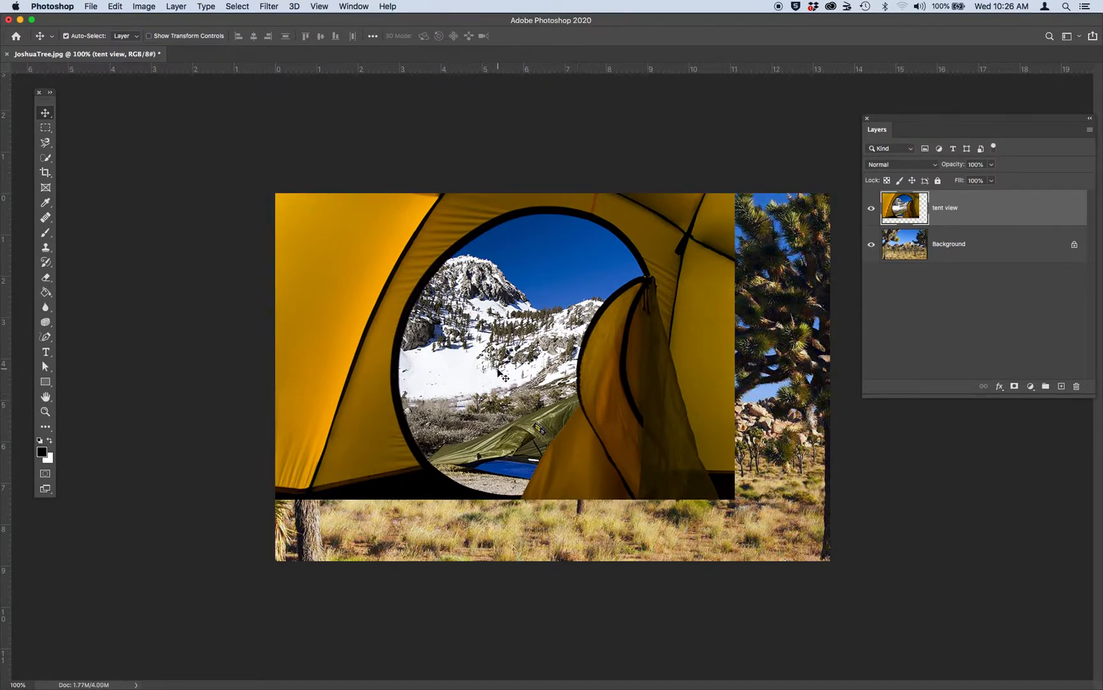
Scale the tent view layer proportionally to about 121% so it covers the whole canvas.
left_click(115, 6)
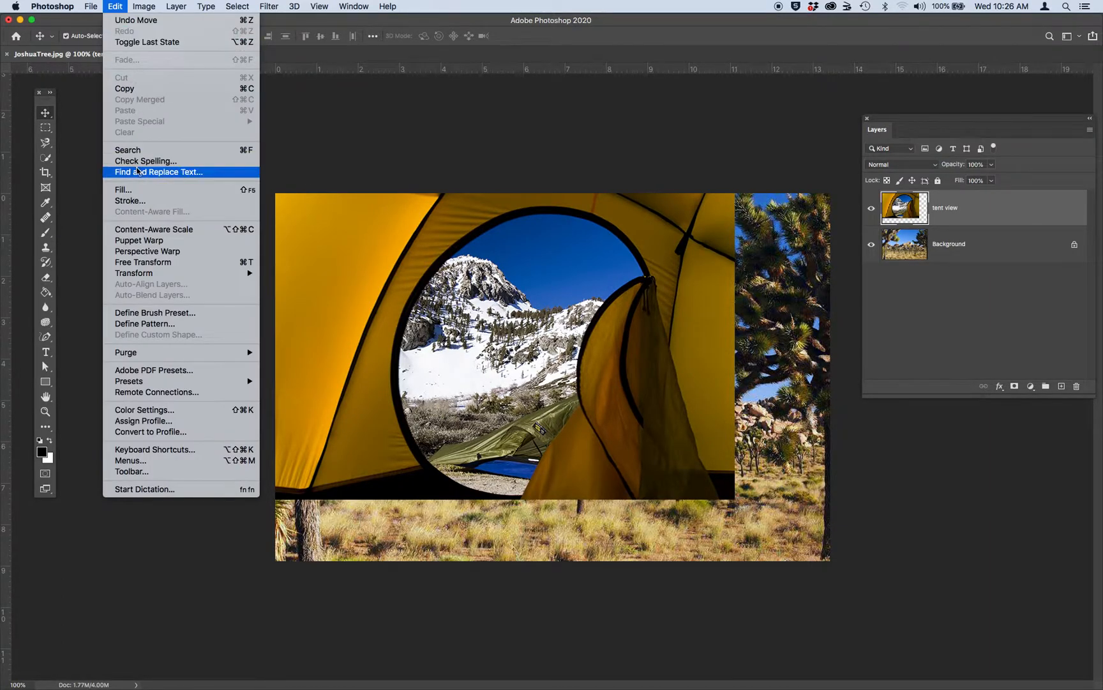
mouse_move(164, 273)
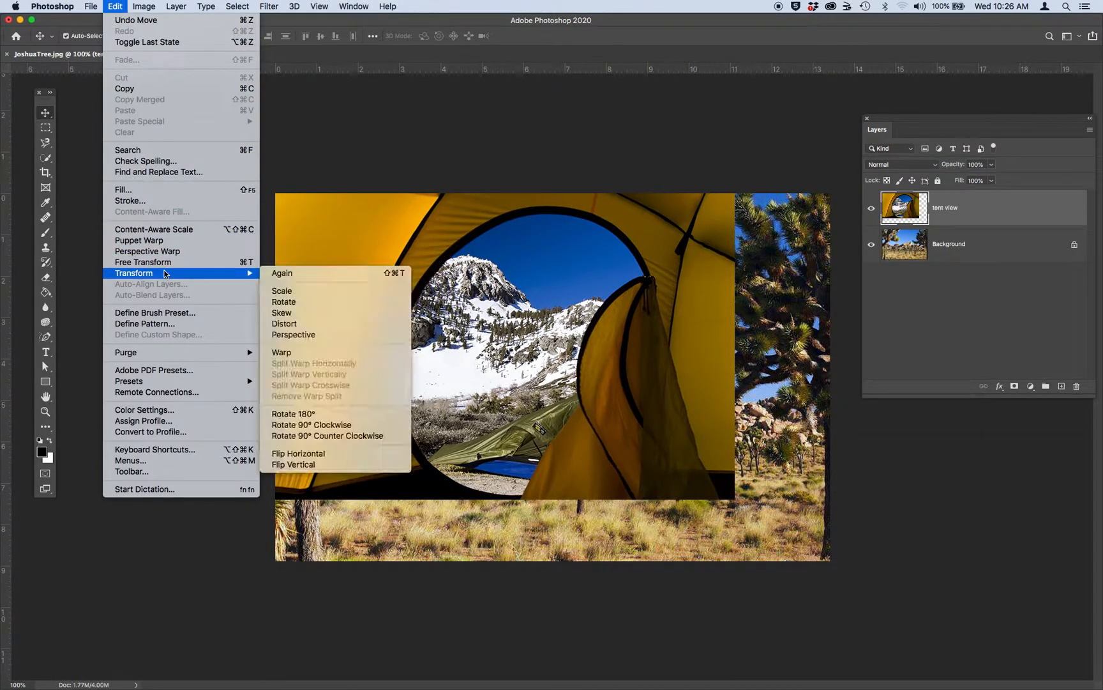
left_click(282, 291)
left_click_drag(736, 500, 839, 556)
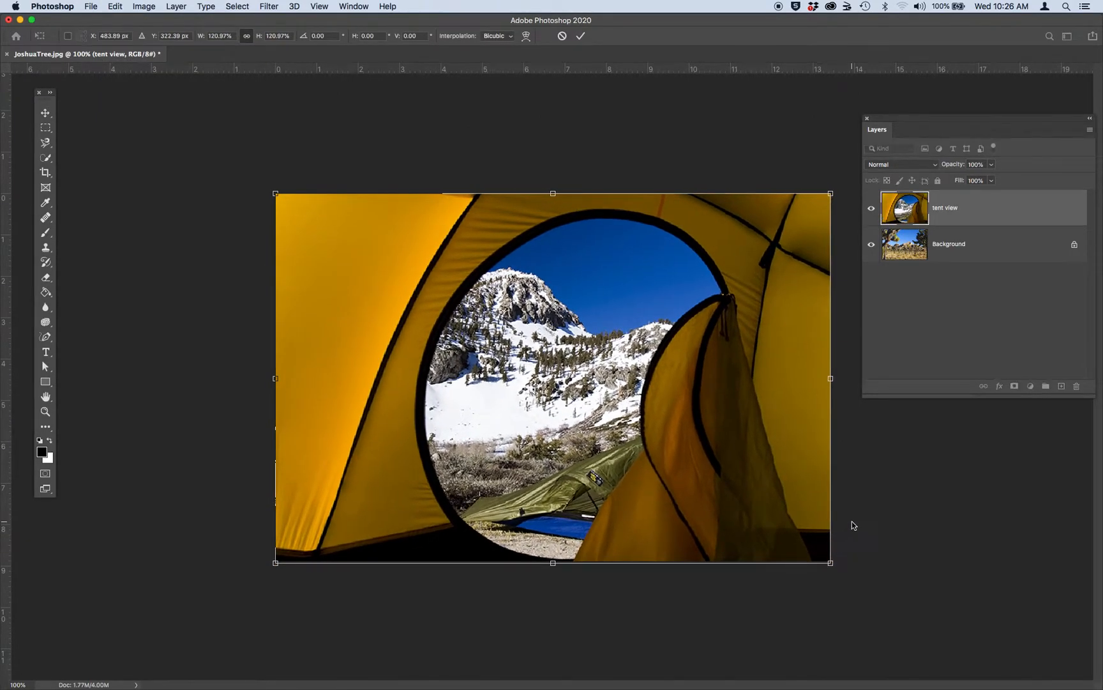
key("Return")
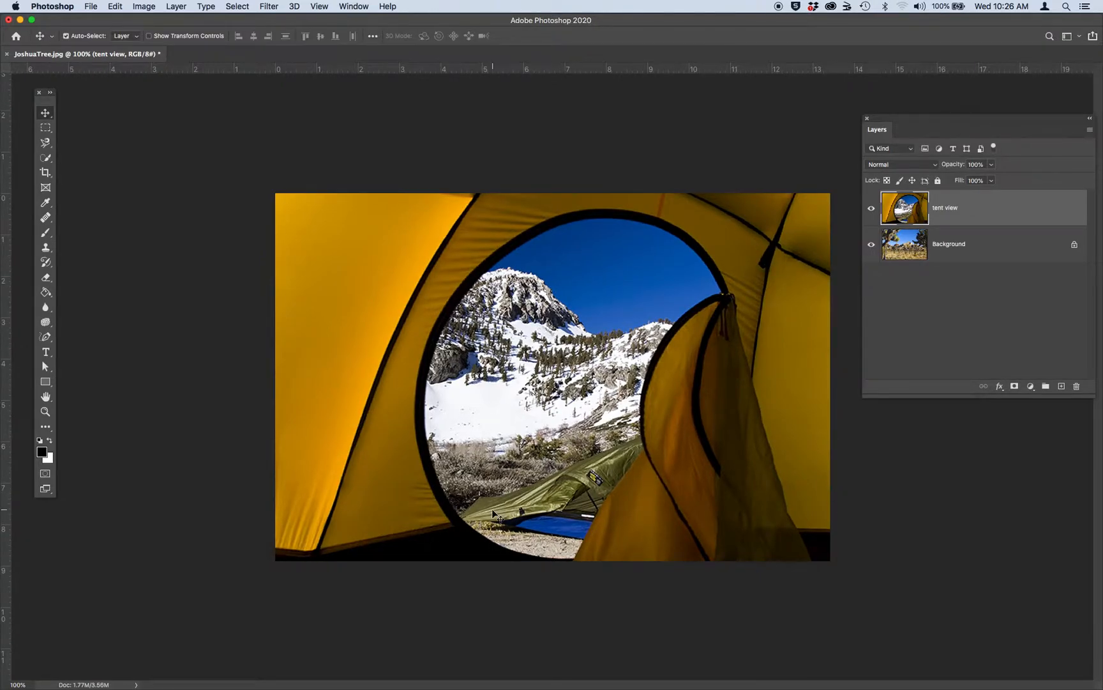
Trace a closed Freeform Pen path around the tent opening and convert it to a new anti-aliased selection with a 1-pixel feather.
left_click(44, 338)
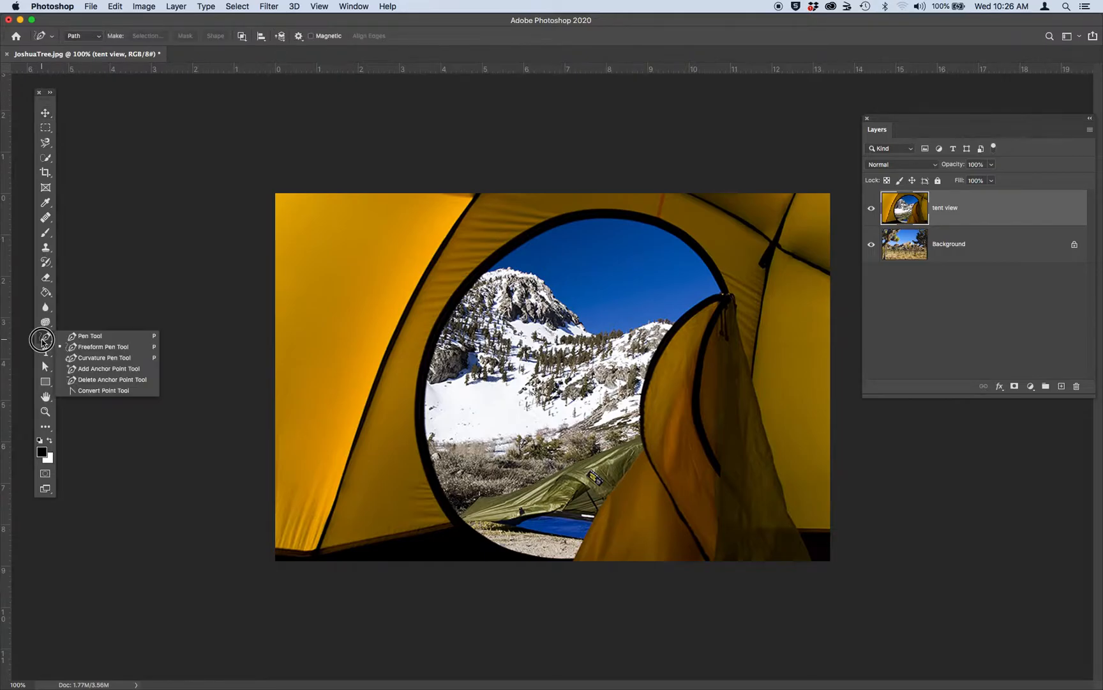
left_click(109, 348)
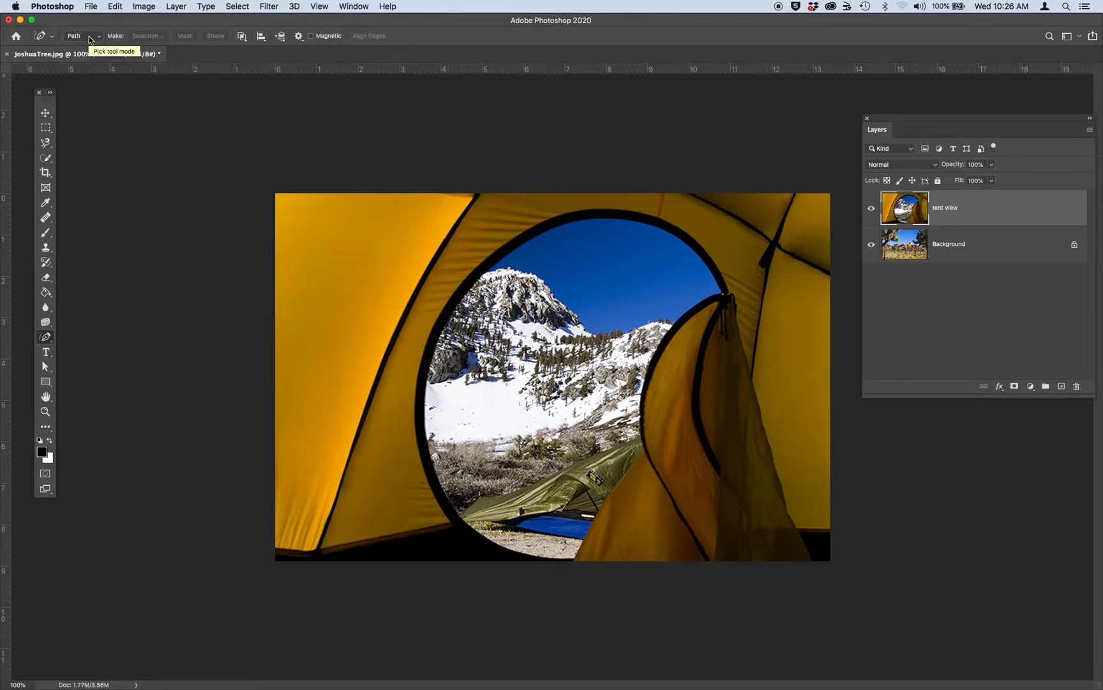
left_click(723, 295)
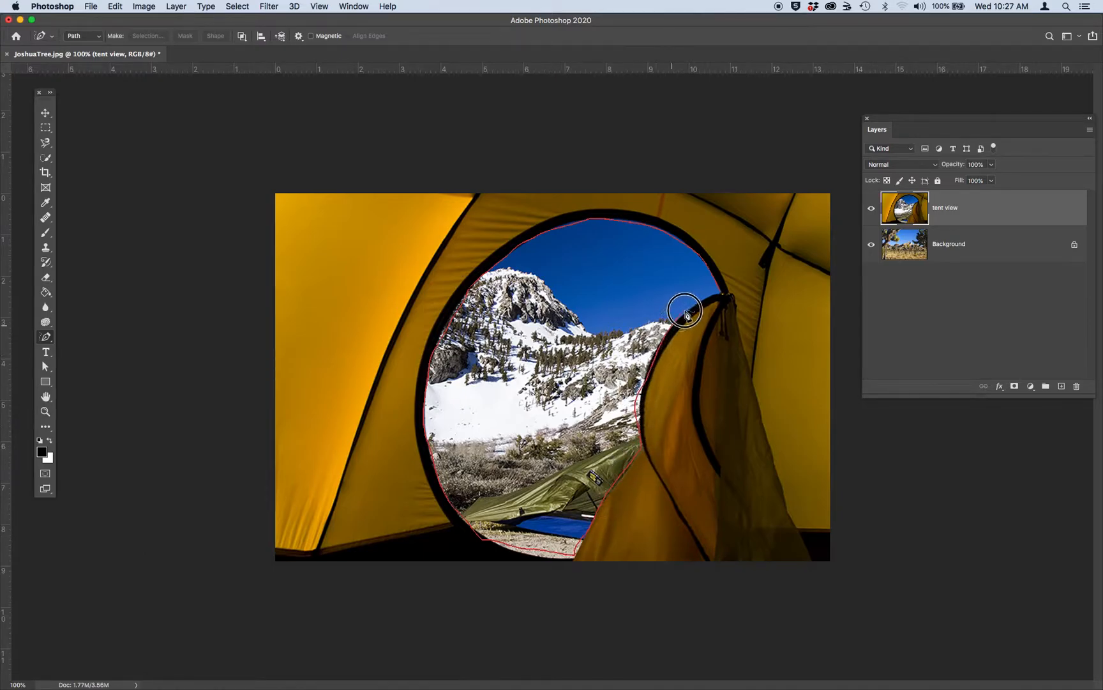
left_click(721, 291)
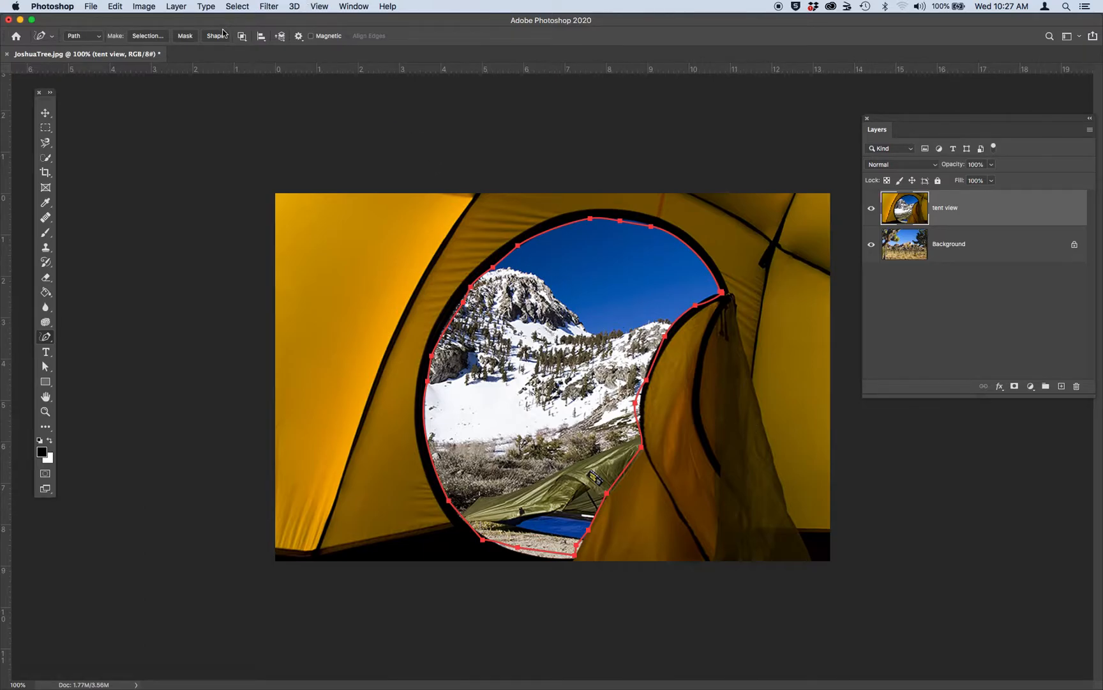
left_click(147, 35)
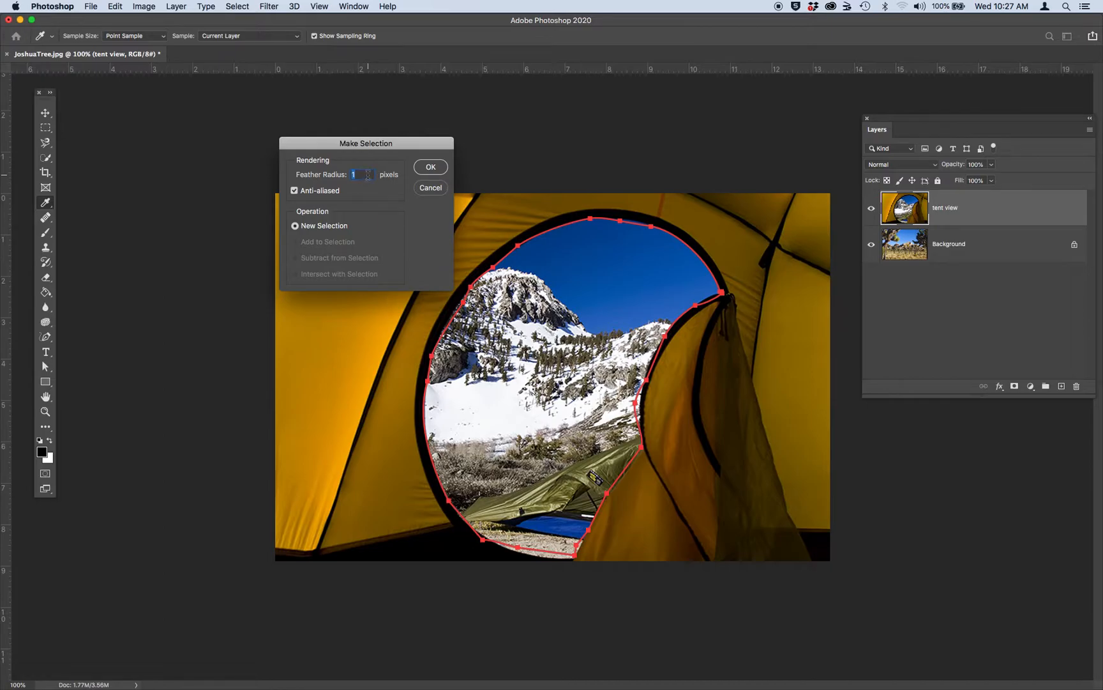
left_click(430, 168)
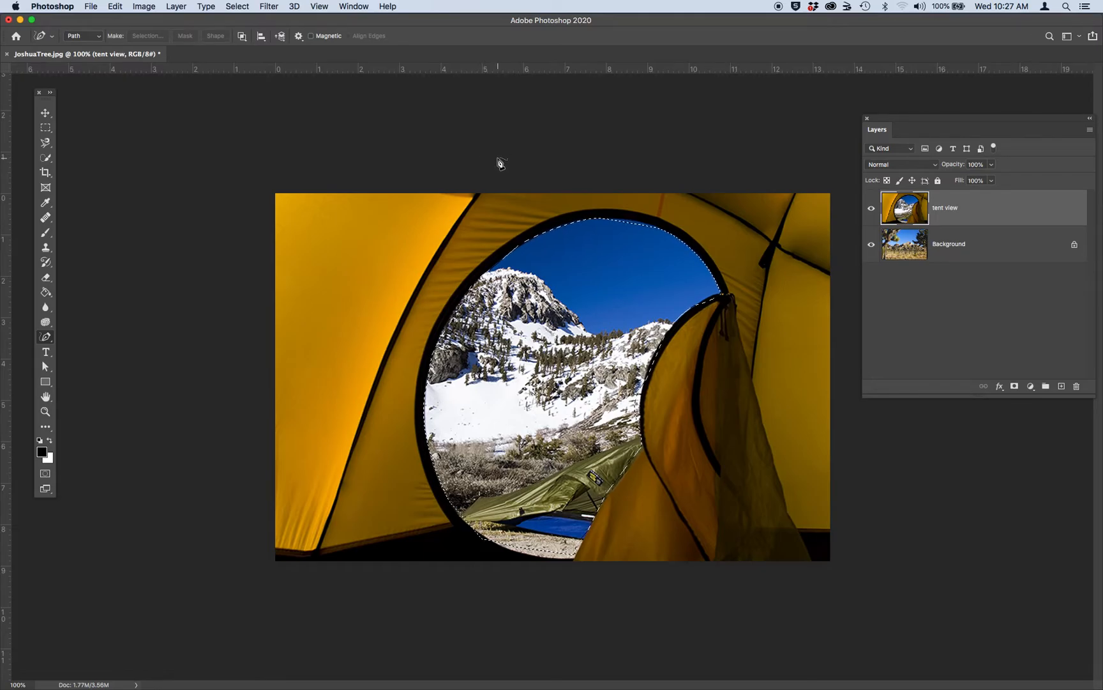
Invert the selection and add it as a layer mask on the tent view layer to hide the snowy scene.
left_click(235, 6)
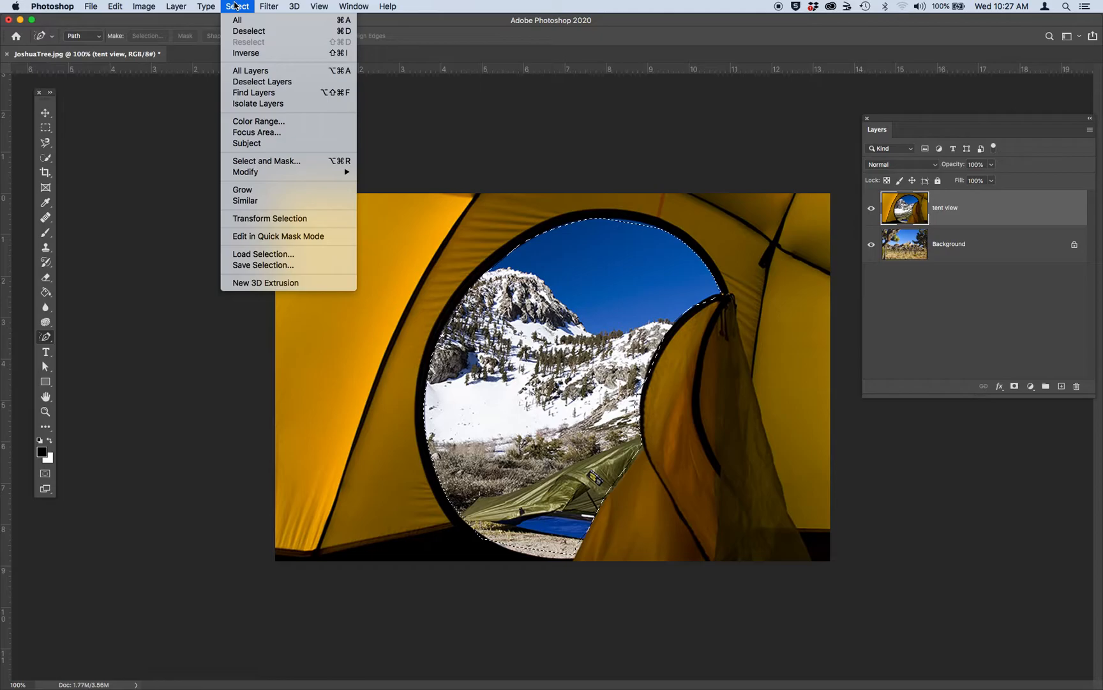
left_click(247, 53)
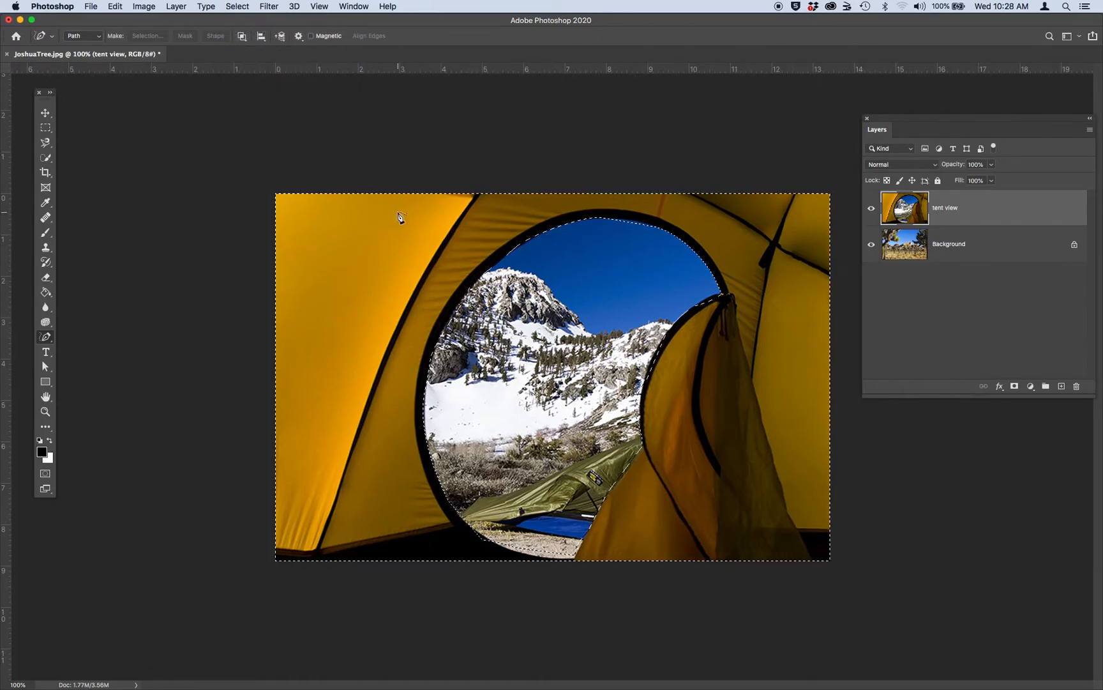
left_click(1014, 388)
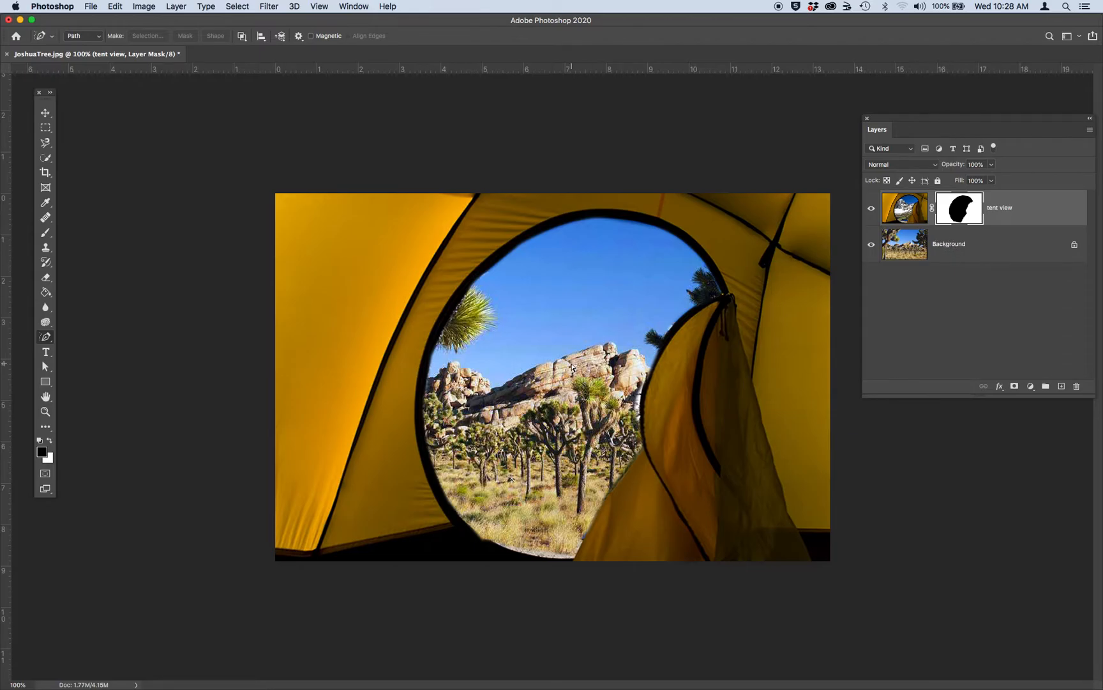
Paint black on the layer mask with a 9 px, 0% hardness brush to hide the gravel strip at the opening's bottom edge.
key("super+plus")
left_click_drag(463, 529, 411, 431)
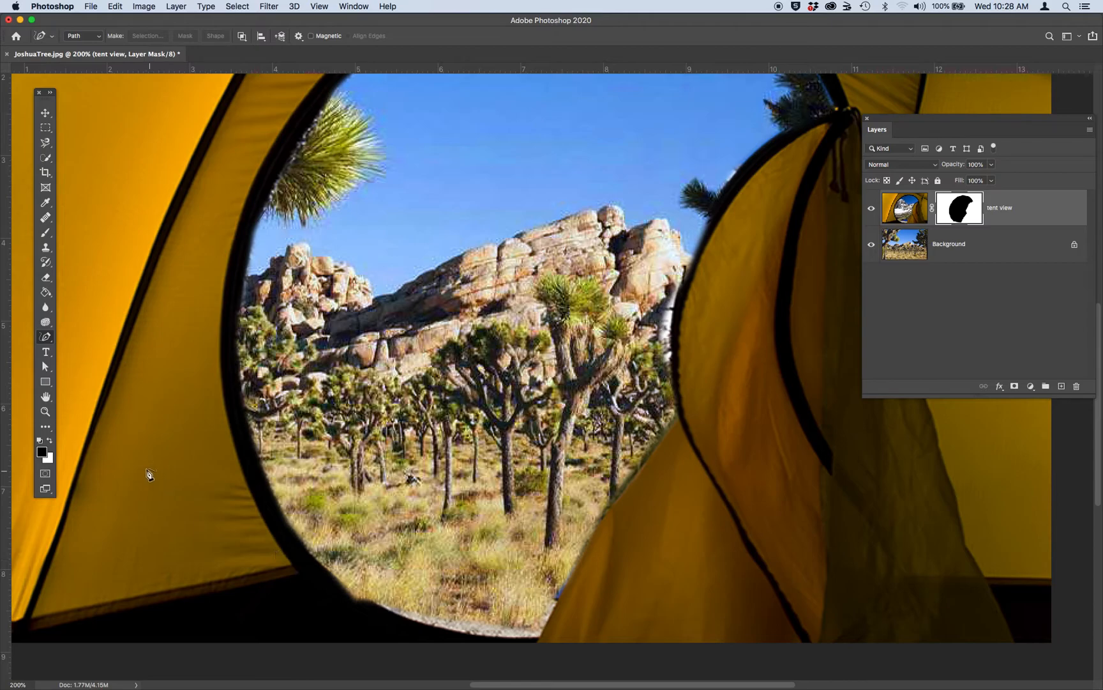
left_click(45, 234)
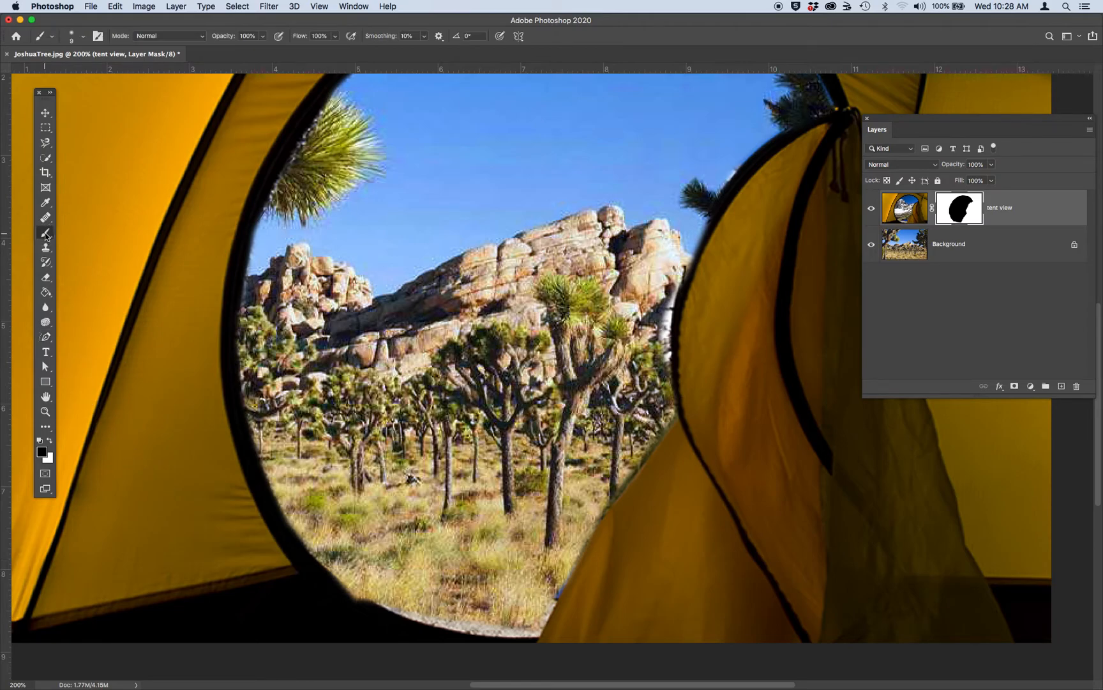
left_click(84, 37)
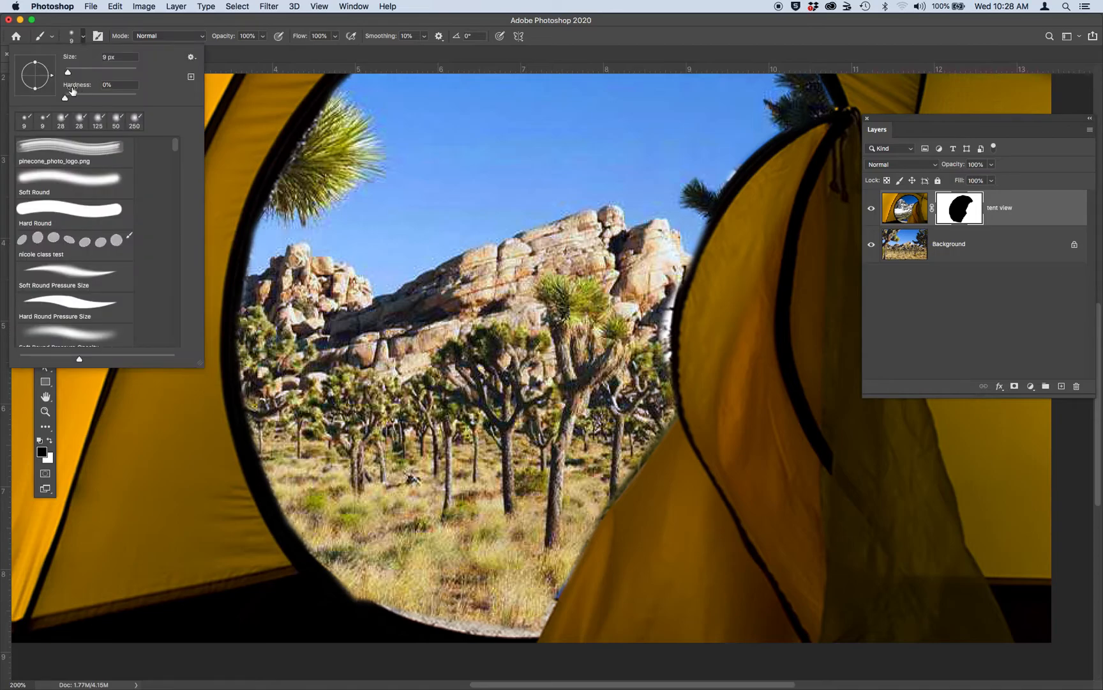
left_click(82, 39)
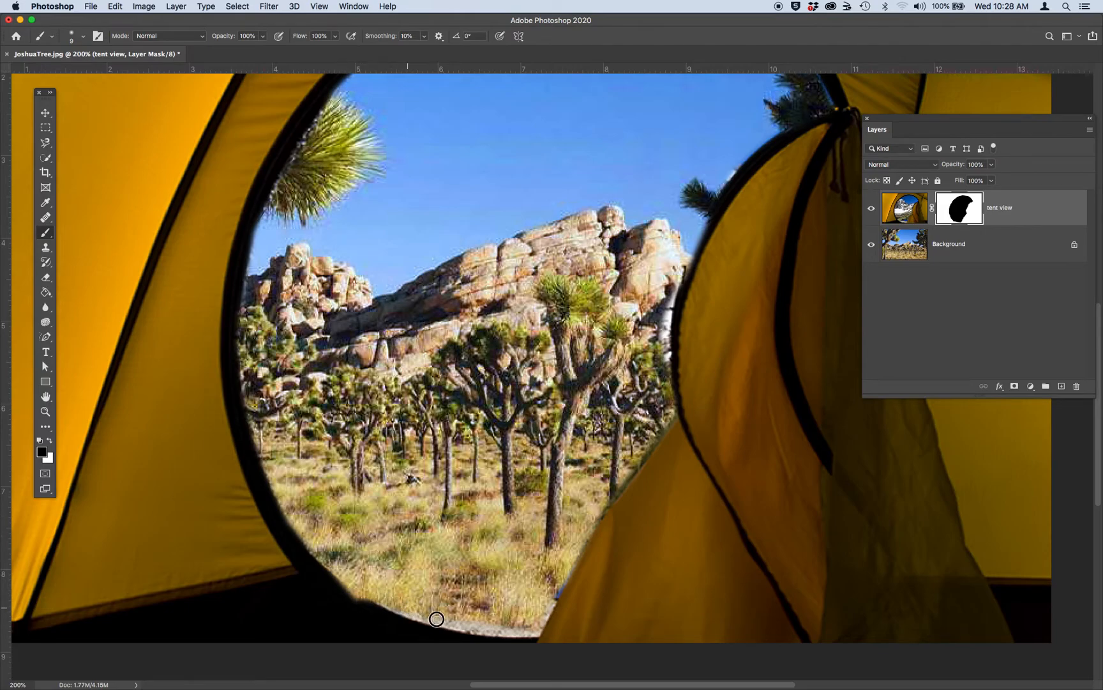
mouse_move(485, 627)
left_mouse_down()
mouse_move(447, 625)
mouse_move(521, 632)
mouse_move(541, 620)
mouse_move(564, 571)
mouse_move(544, 608)
mouse_move(460, 609)
left_mouse_up()
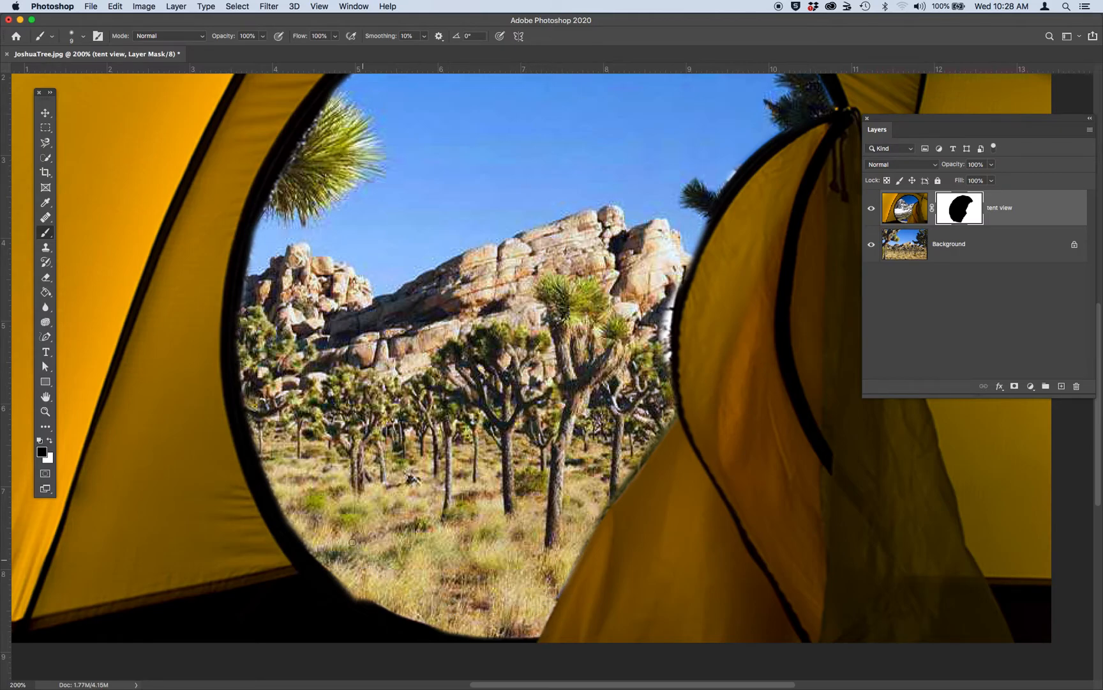
Paint the layer mask with white along the left rim of the tent opening to restore its black edging.
scroll(352, 543, "up", 5)
scroll(346, 535, "up", 3)
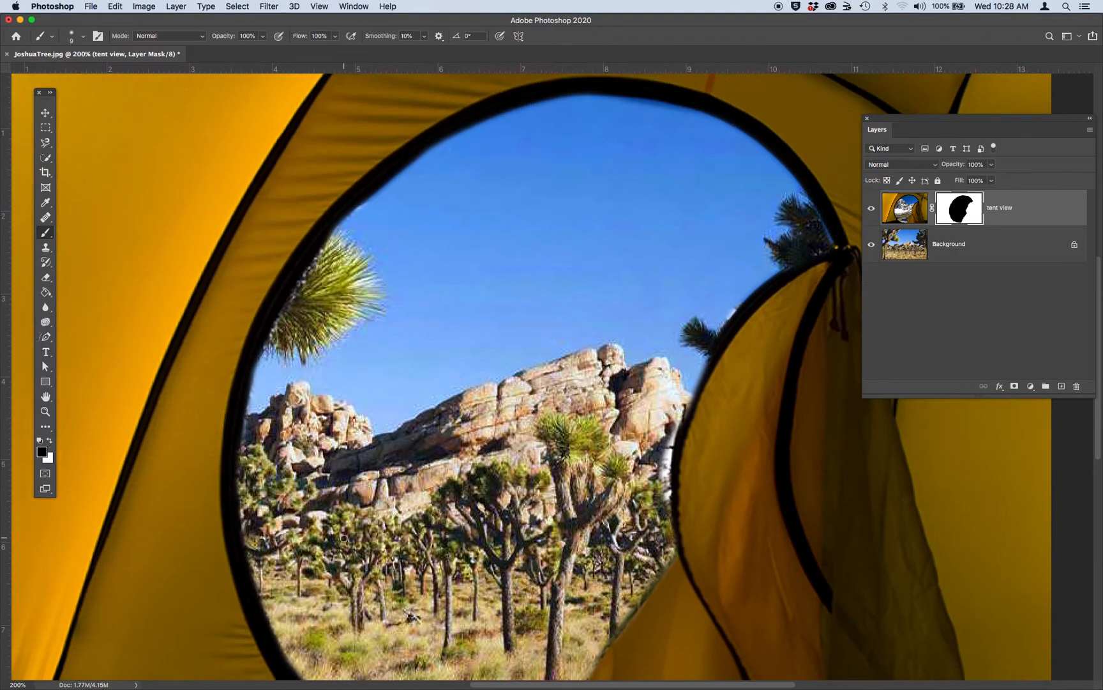
scroll(258, 164, "down", 5)
mouse_move(322, 172)
left_mouse_down()
mouse_move(263, 281)
mouse_move(242, 411)
mouse_move(247, 460)
left_mouse_up()
scroll(248, 460, "down", 5)
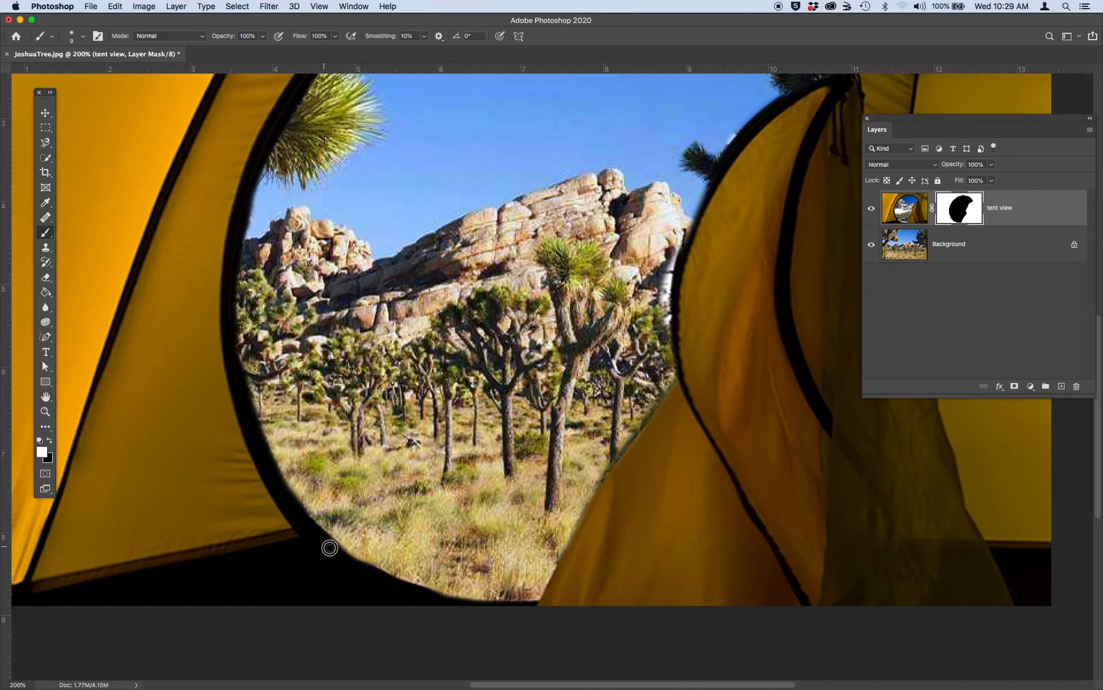
Refine the layer mask along the tent flap's edge, painting black over the remaining blue tarp and snow remnants.
left_click_drag(613, 470, 543, 600)
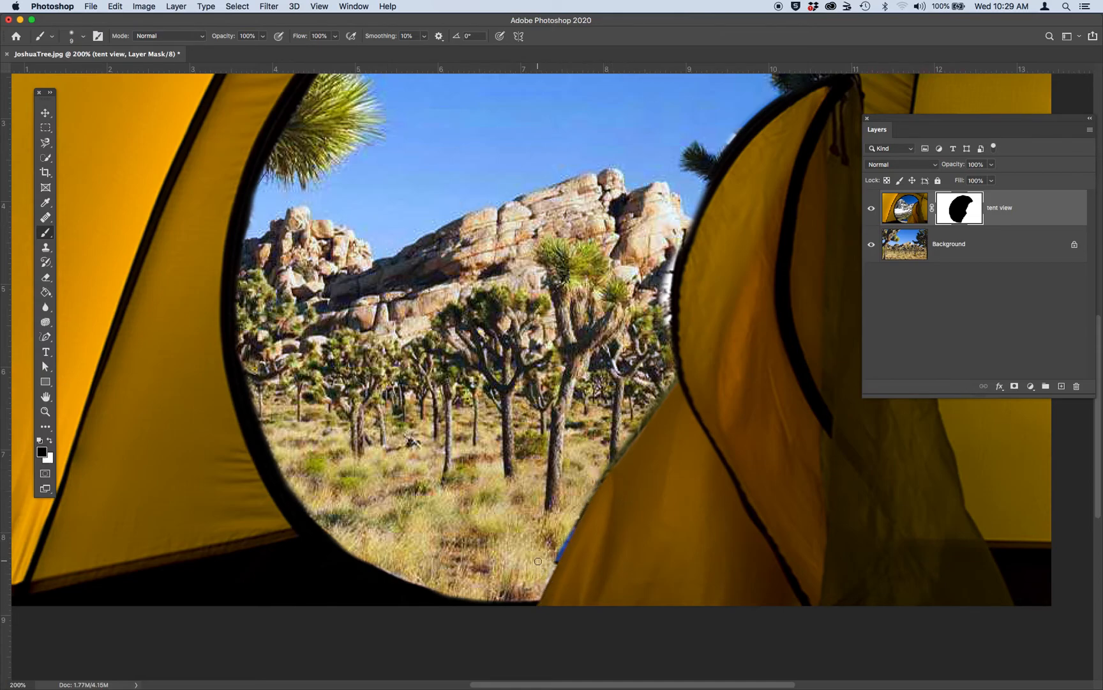
mouse_move(579, 503)
left_mouse_down()
mouse_move(551, 561)
mouse_move(601, 463)
mouse_move(668, 379)
mouse_move(580, 506)
mouse_move(602, 491)
left_mouse_up()
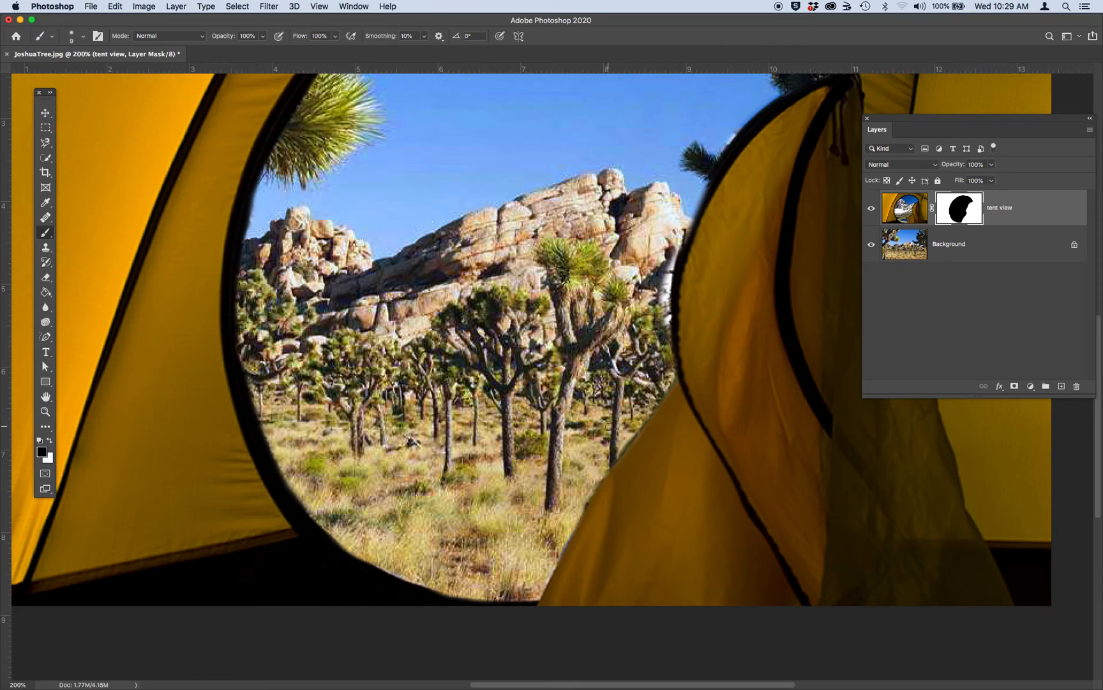
mouse_move(666, 267)
left_mouse_down()
mouse_move(665, 319)
mouse_move(671, 251)
left_mouse_up()
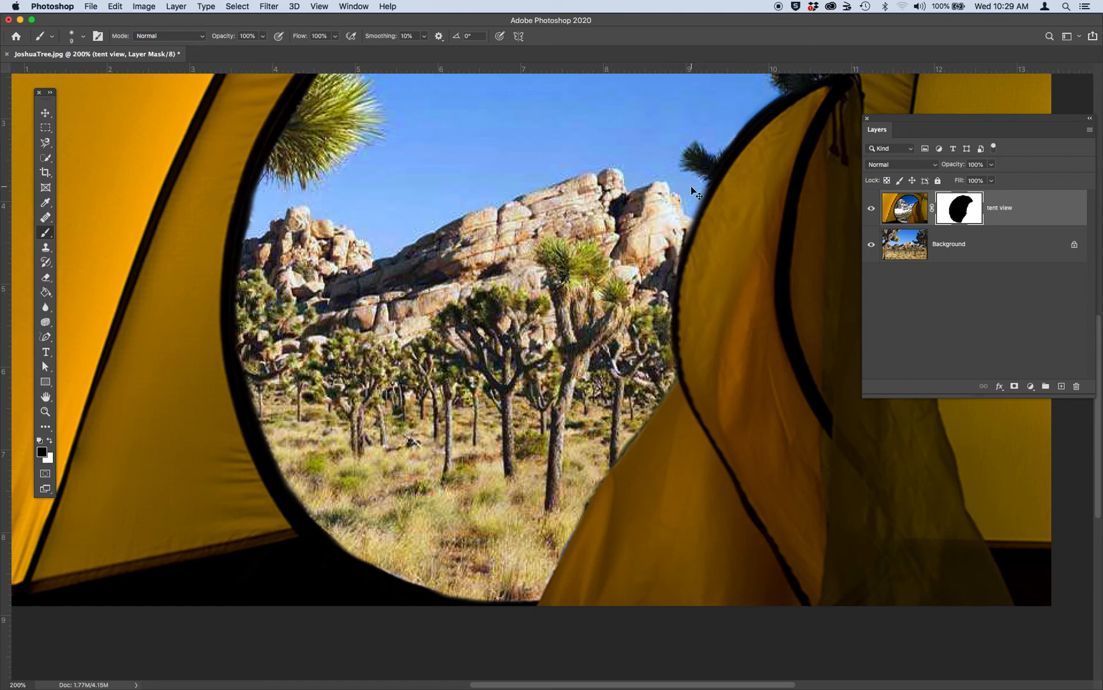
key("super+minus")
key("super+minus")
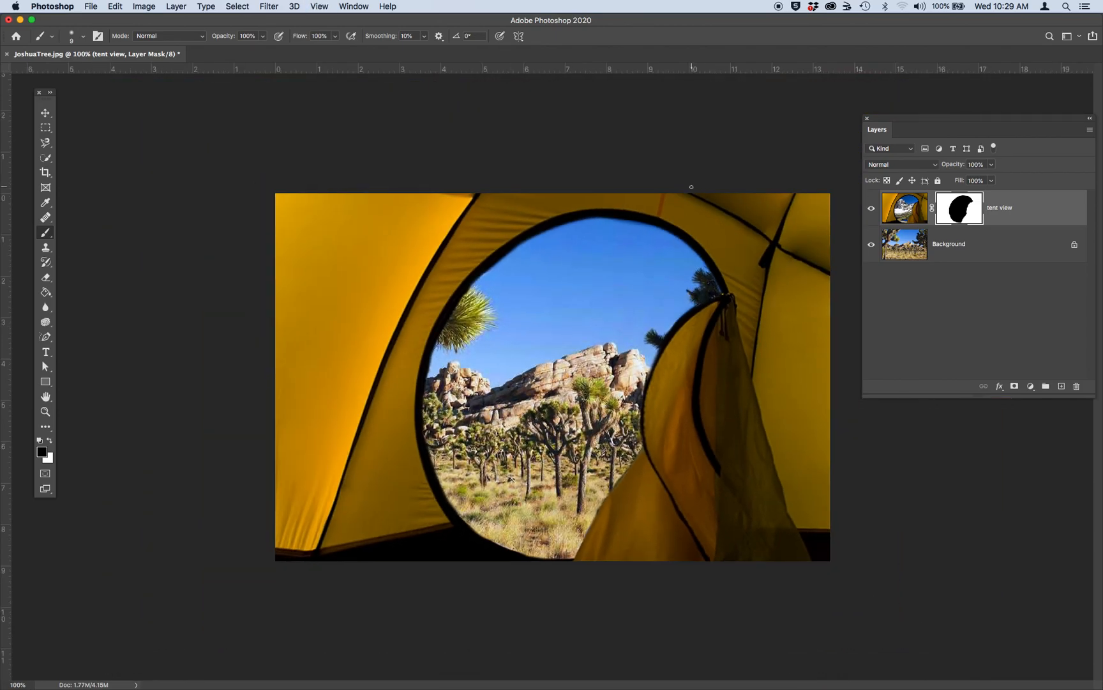